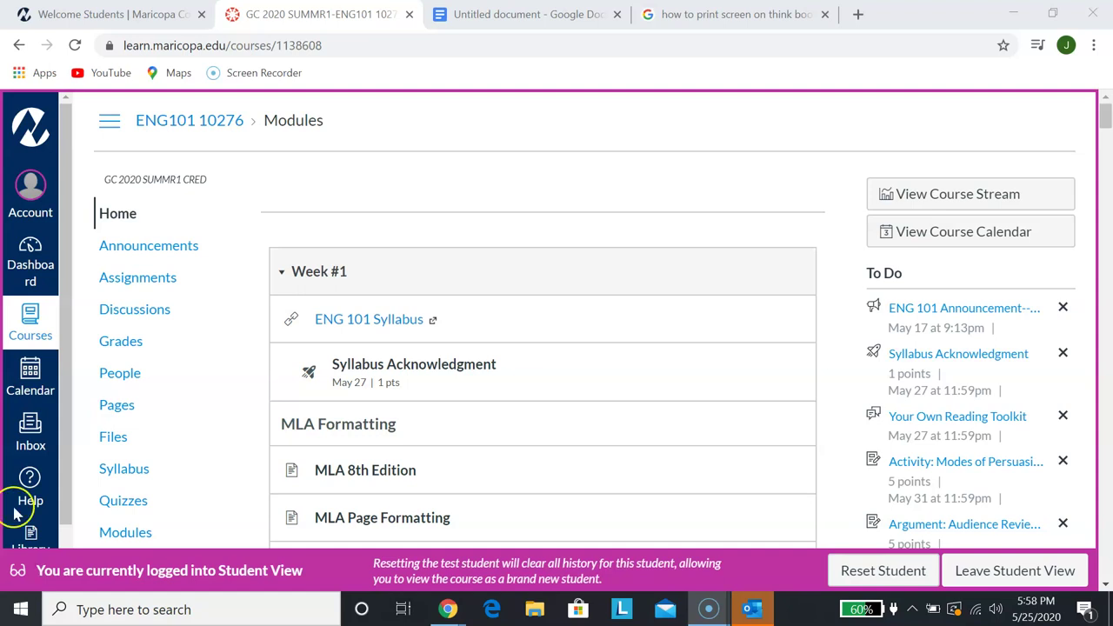
Step: Open the Run-On Sentences Quiz from the Grammar section of the Week #1 module
left_click(458, 385)
scroll(458, 385, "down", 1)
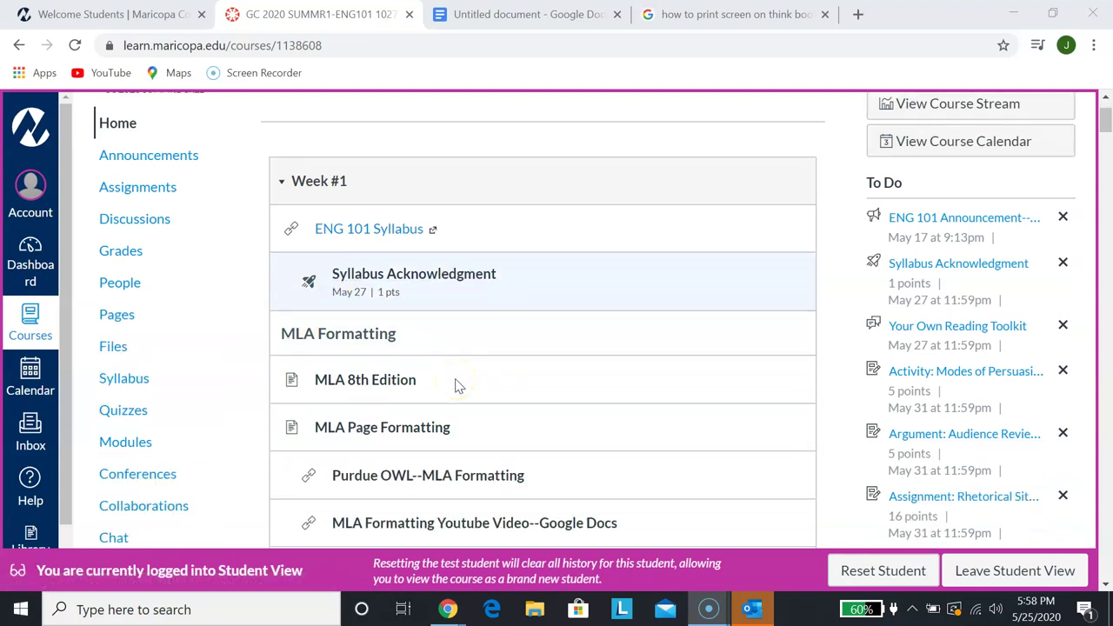
scroll(458, 386, "up", 1)
scroll(459, 385, "down", 6)
scroll(458, 385, "down", 5)
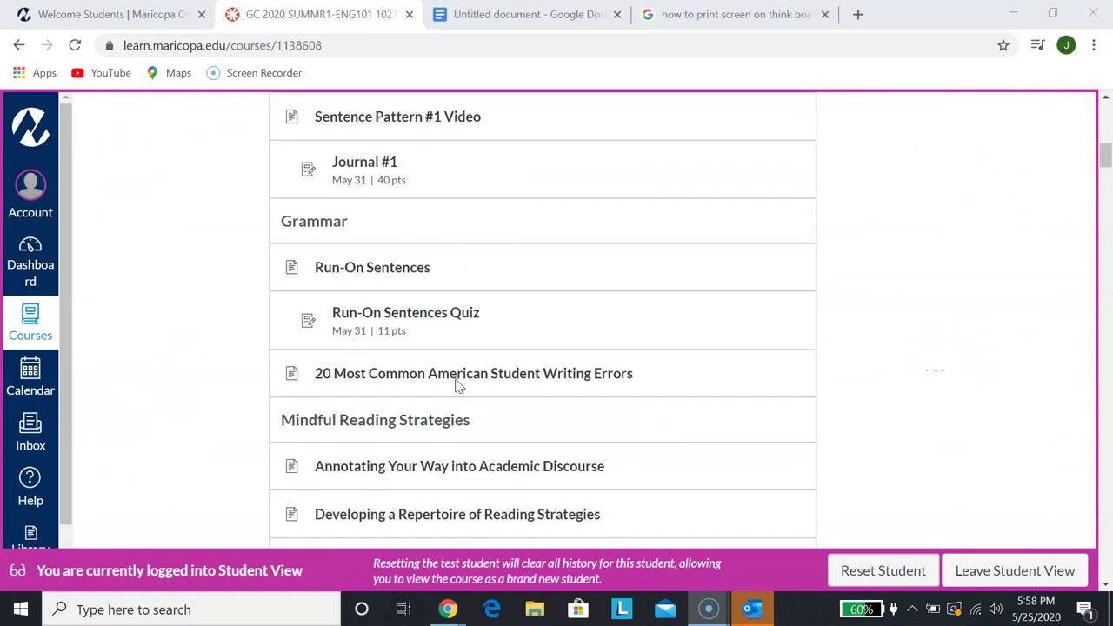
scroll(459, 385, "up", 2)
left_click(389, 310)
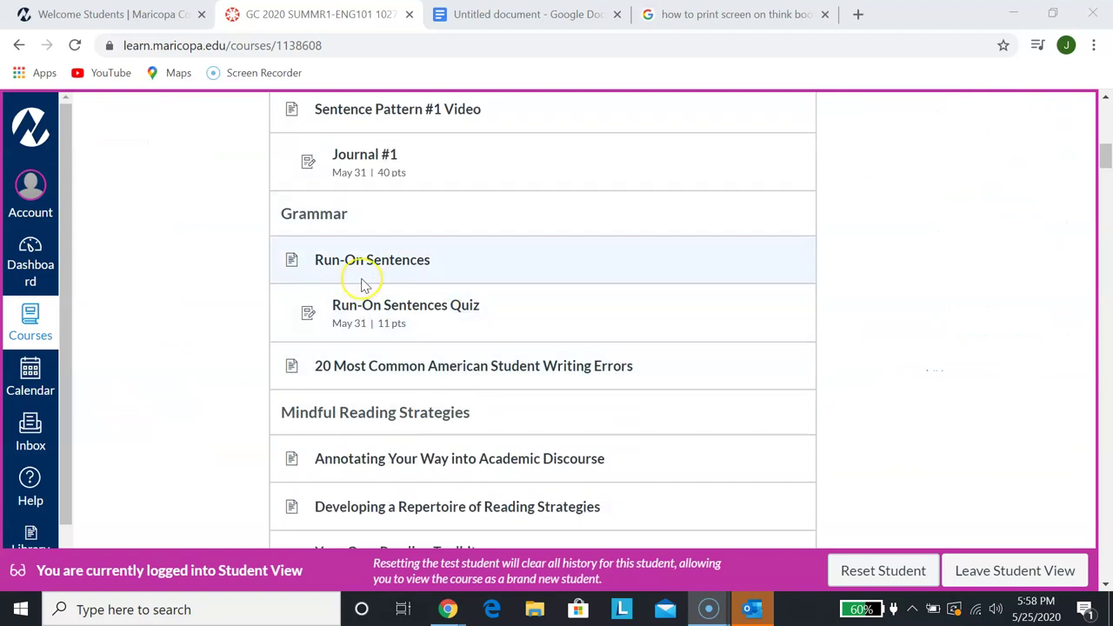
left_click(438, 313)
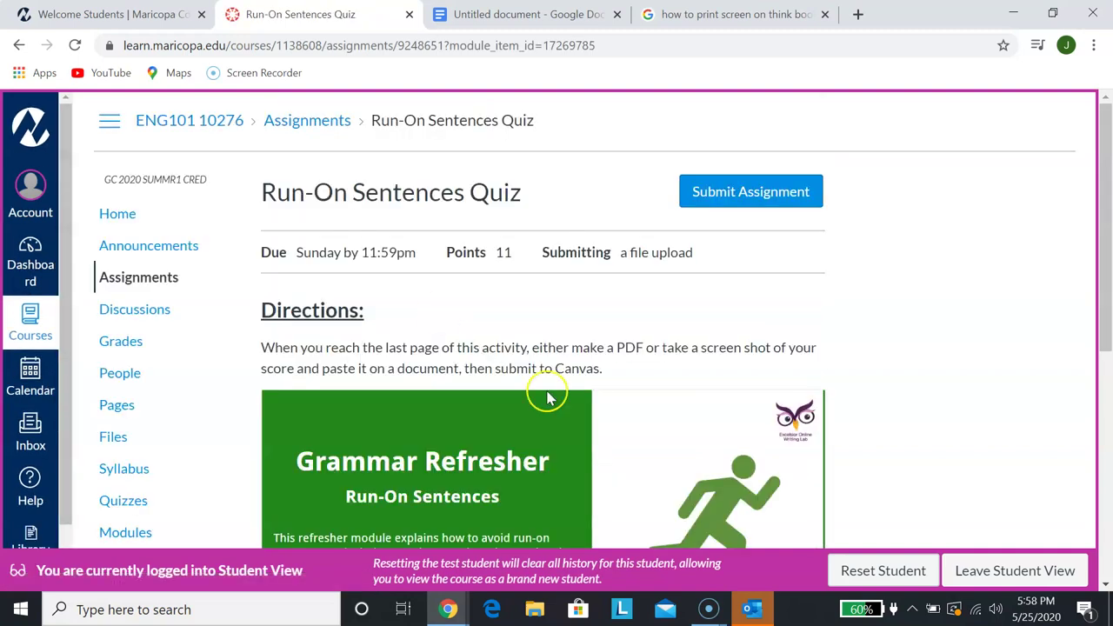
Step: Advance the Grammar Refresher activity through its instruction slides to Question 1 on slide 10
scroll(858, 467, "down", 2)
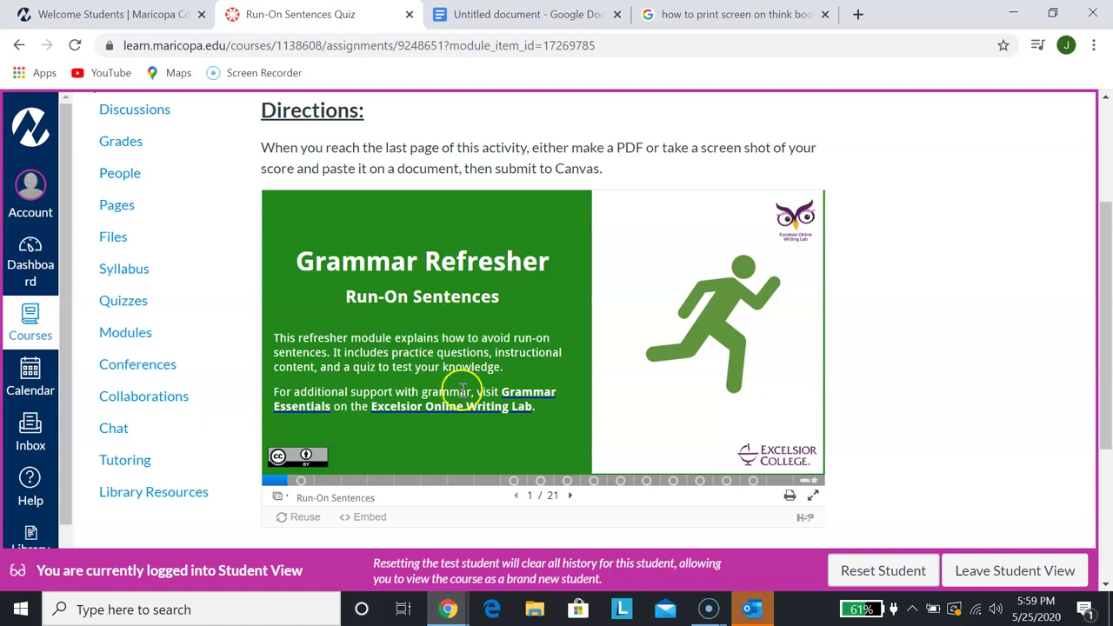
scroll(560, 475, "down", 1)
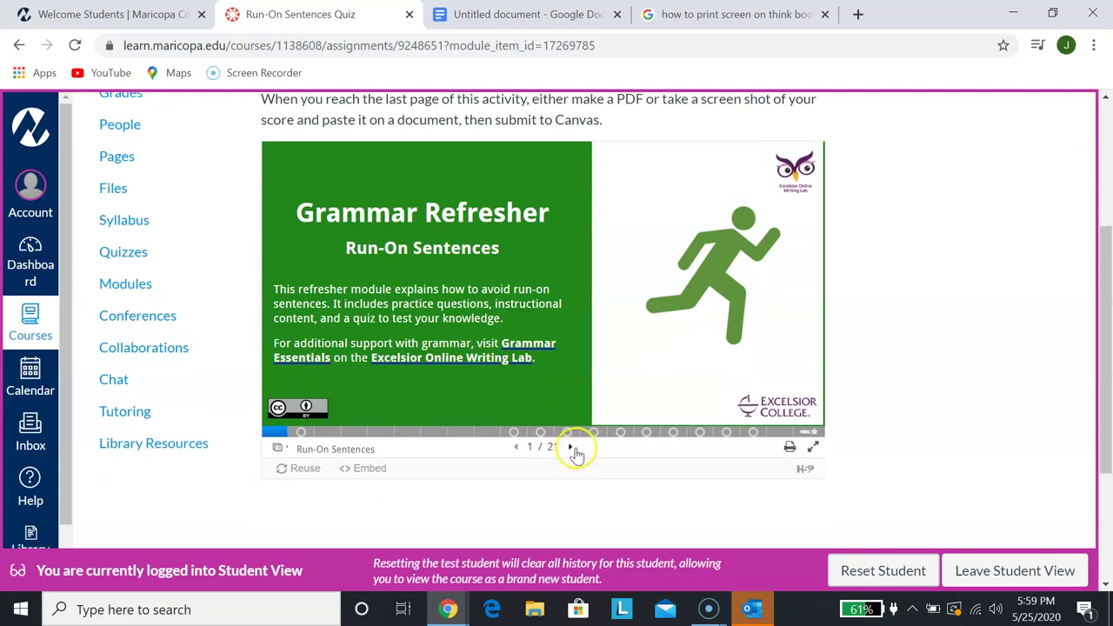
left_click(571, 449)
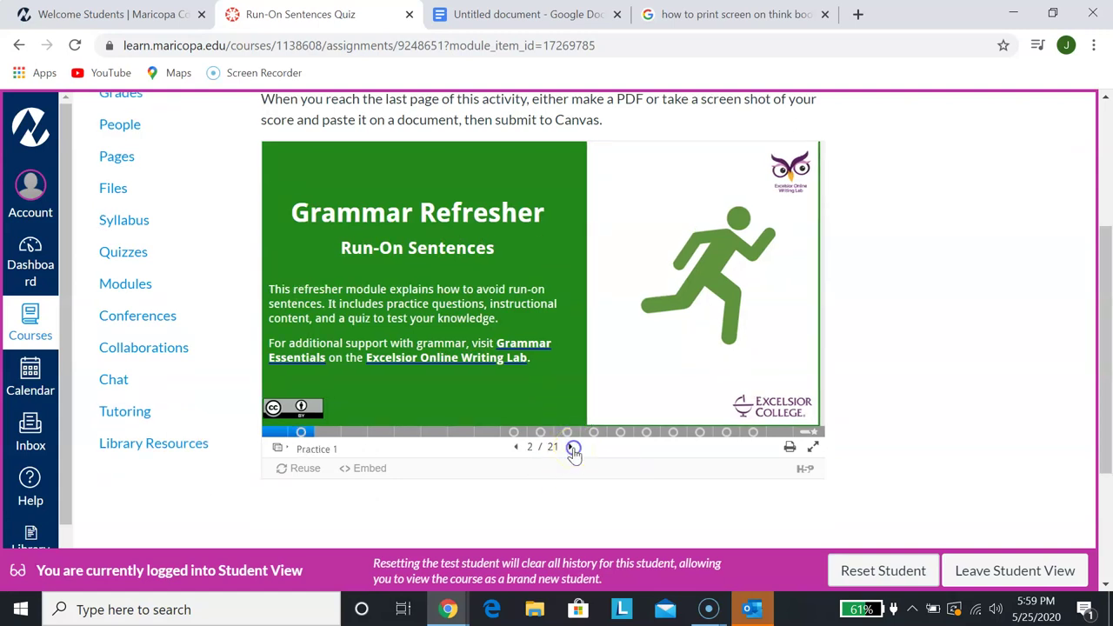
left_click(573, 449)
left_click(573, 448)
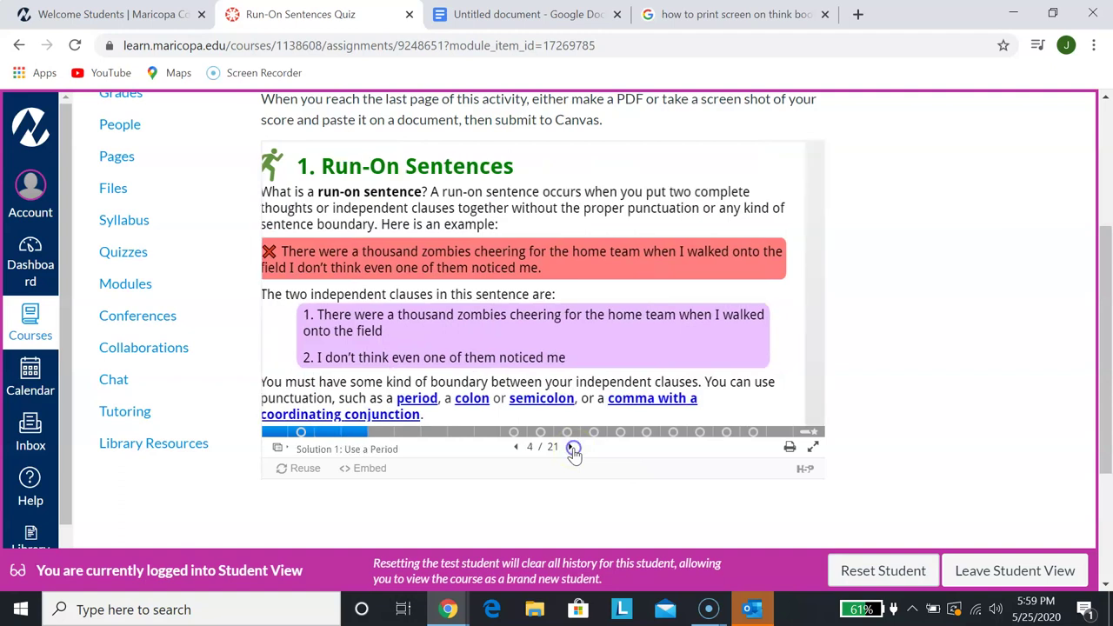
left_click(573, 448)
left_click(573, 449)
left_click(573, 449)
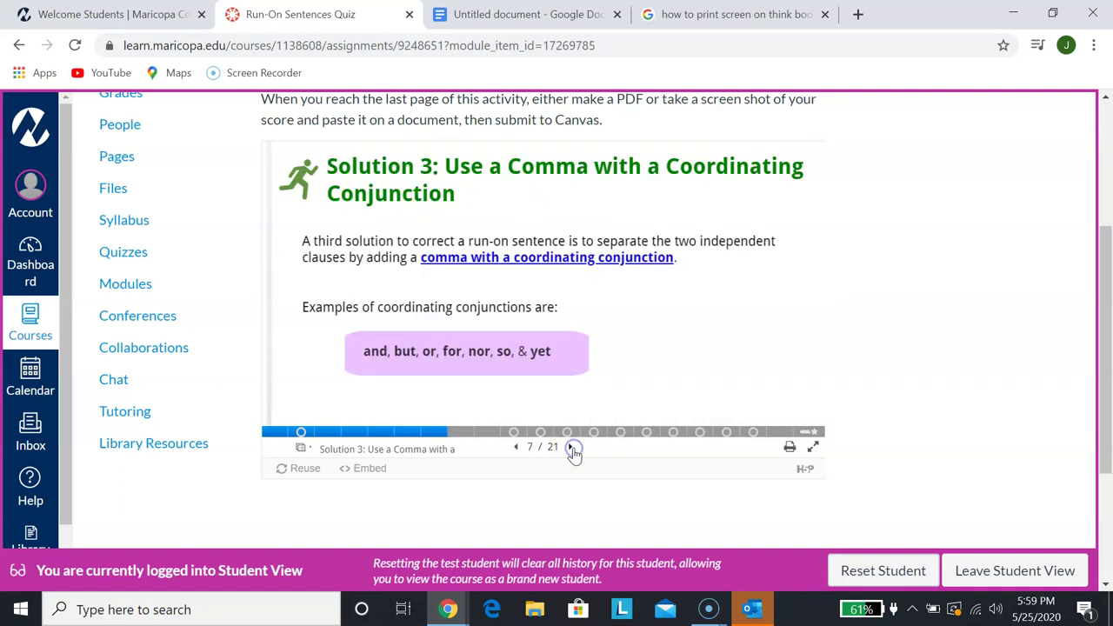
left_click(573, 449)
left_click(573, 448)
left_click(573, 448)
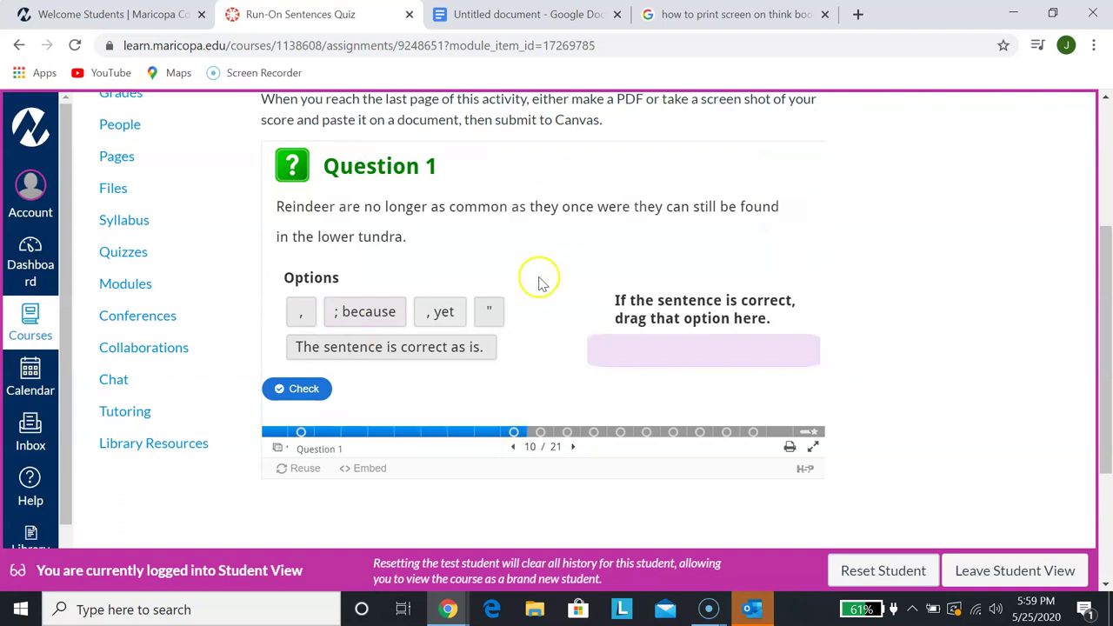
Step: Skip through the remaining question slides without answering, up to the Summary on slide 21
left_click(572, 449)
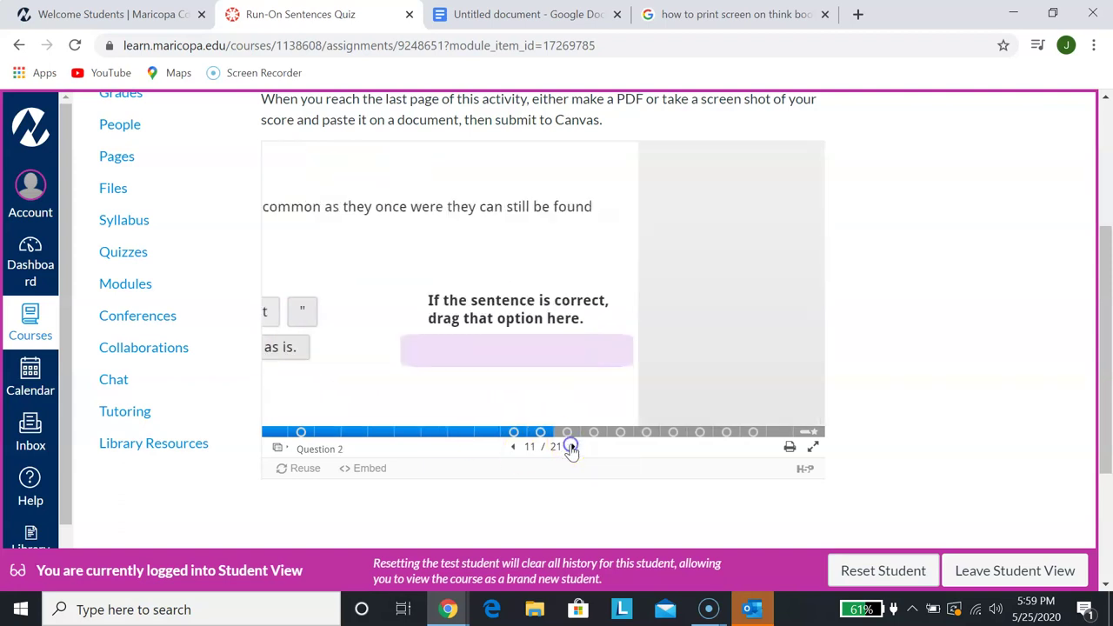
left_click(571, 448)
left_click(571, 448)
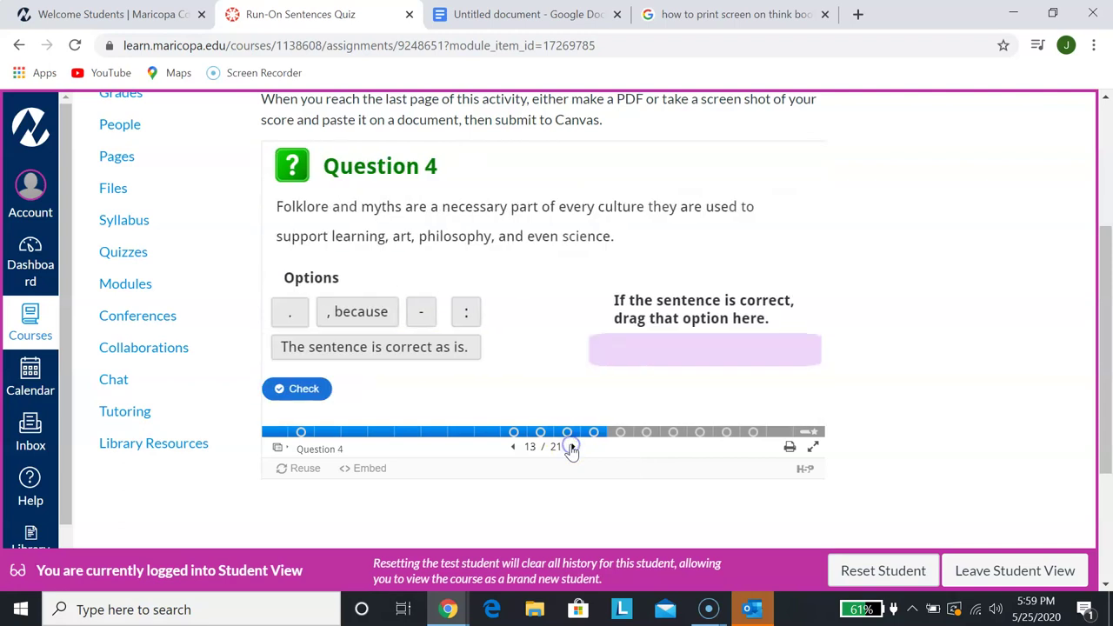
left_click(571, 449)
left_click(572, 448)
left_click(572, 448)
left_click(571, 449)
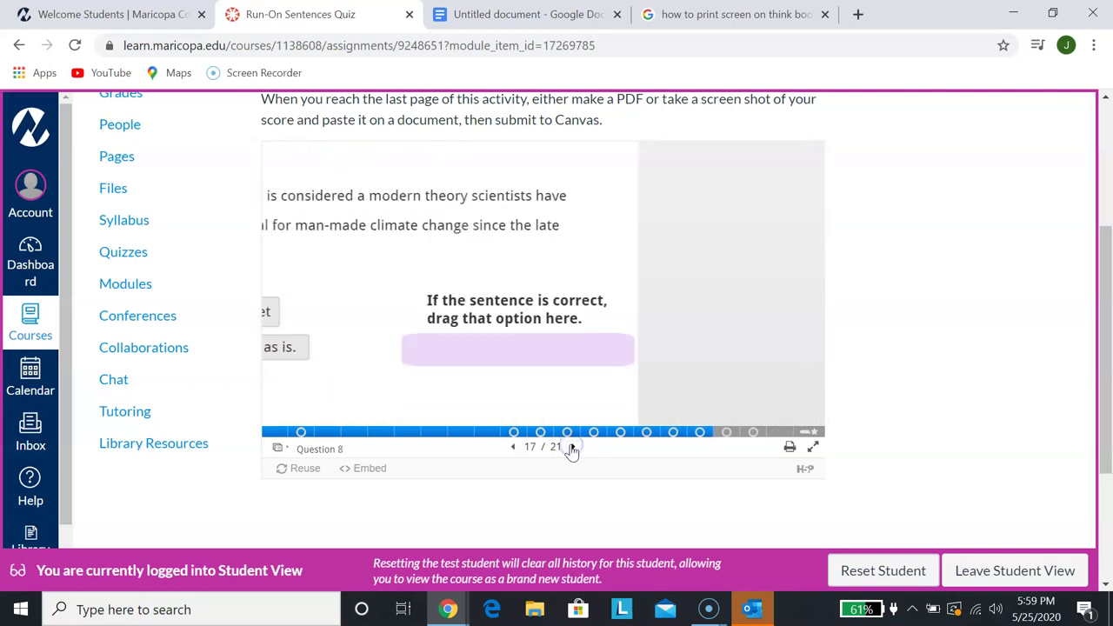
left_click(572, 449)
left_click(572, 449)
left_click(571, 449)
left_click(572, 448)
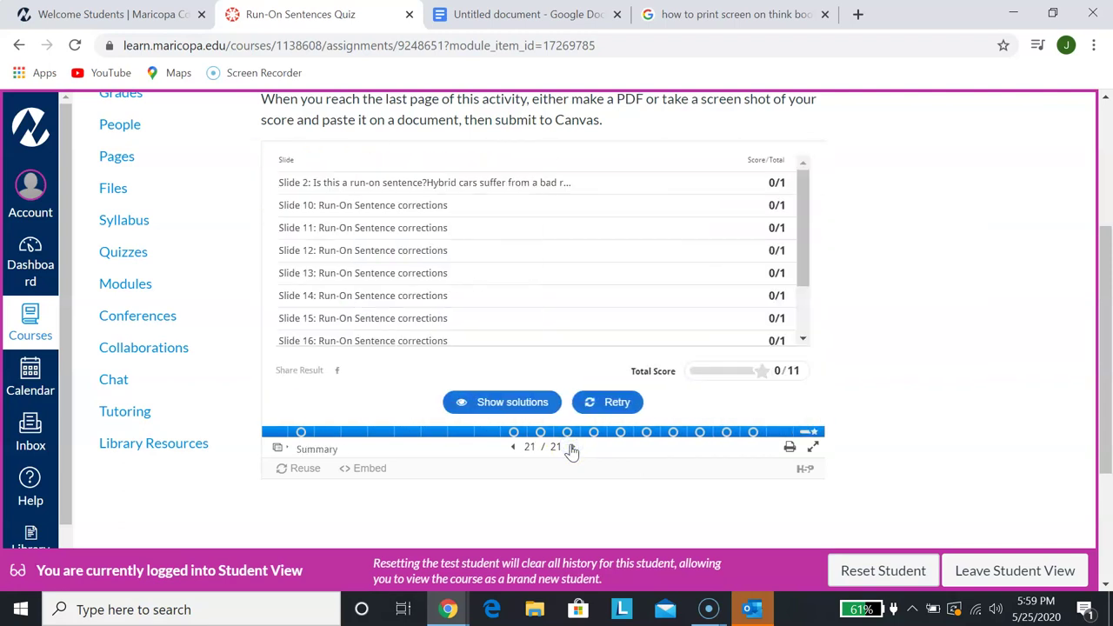
Step: Start a submission for the Run-On Sentences Quiz and bring its file upload form into view
scroll(919, 377, "up", 1)
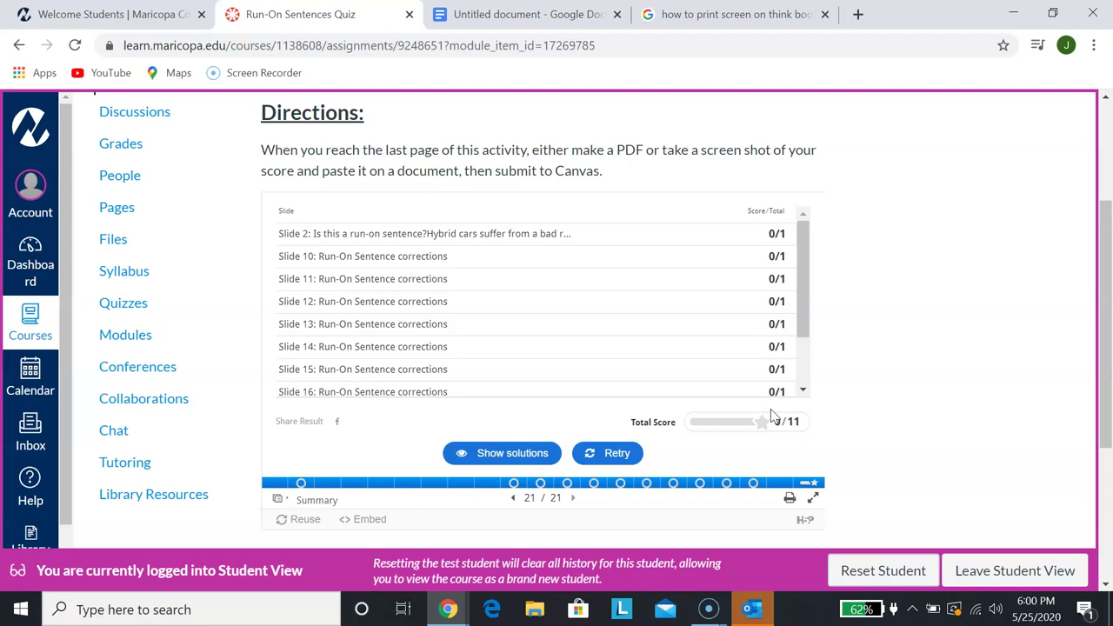
left_click(841, 385)
scroll(840, 382, "up", 3)
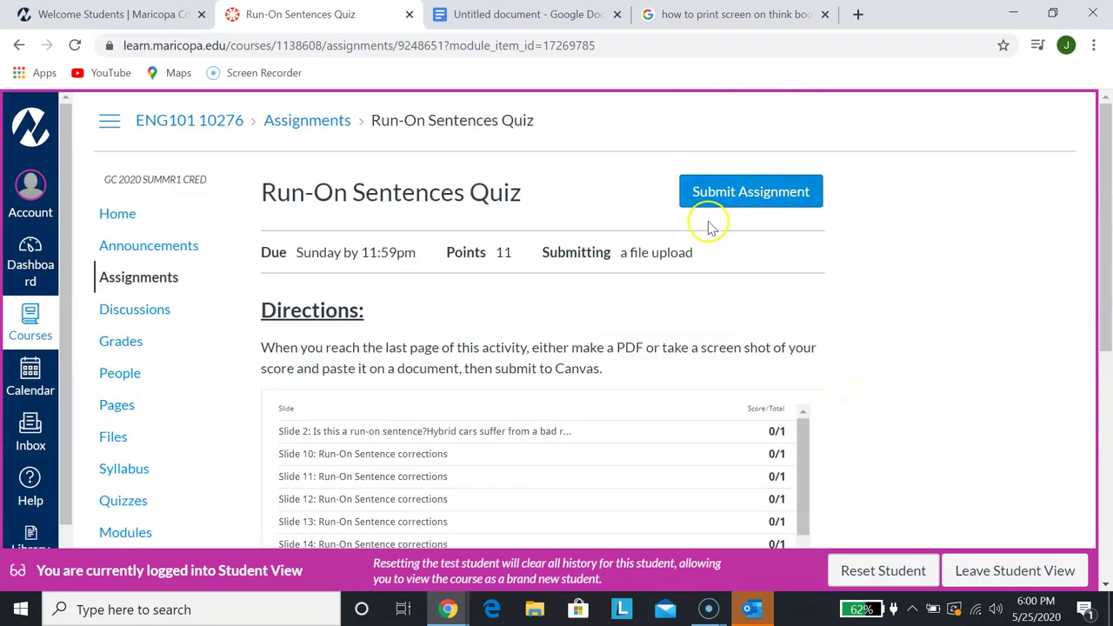
left_click(766, 196)
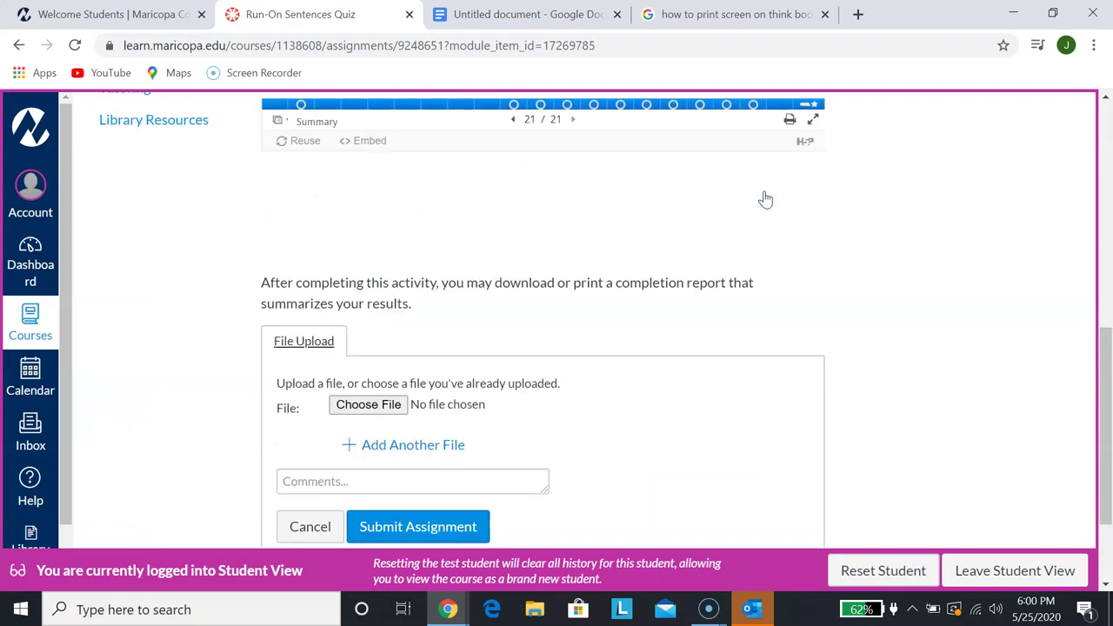
left_click(809, 263)
scroll(808, 265, "down", 2)
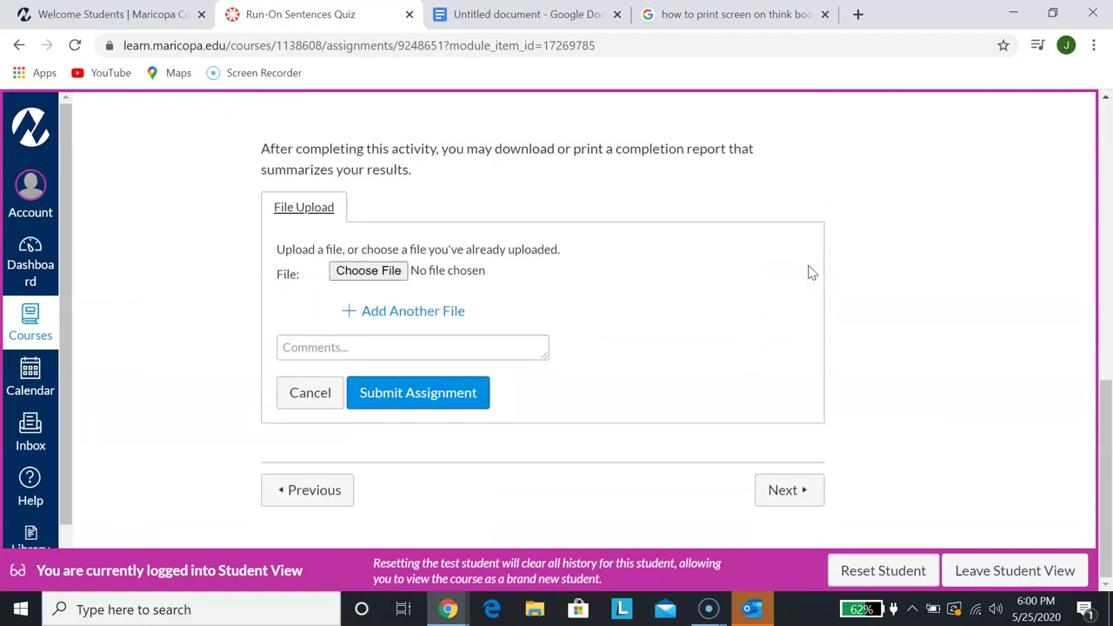
Step: Try printing the quiz score page with the destination set to Save as PDF, check both preview pages, and cancel
left_click(258, 197)
scroll(863, 346, "up", 7)
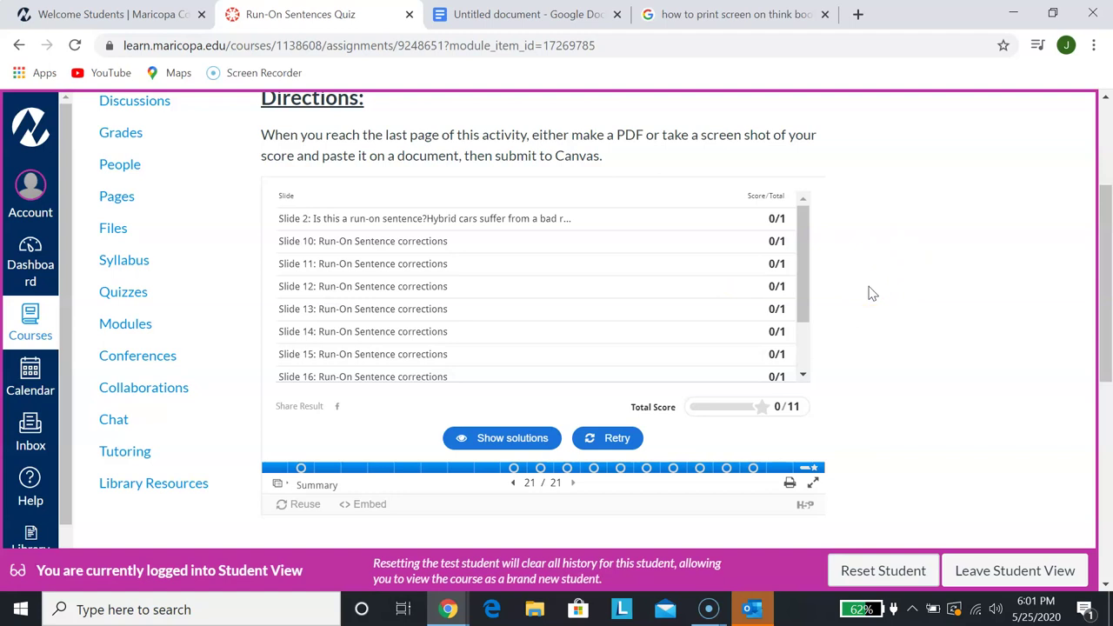
left_click(1093, 50)
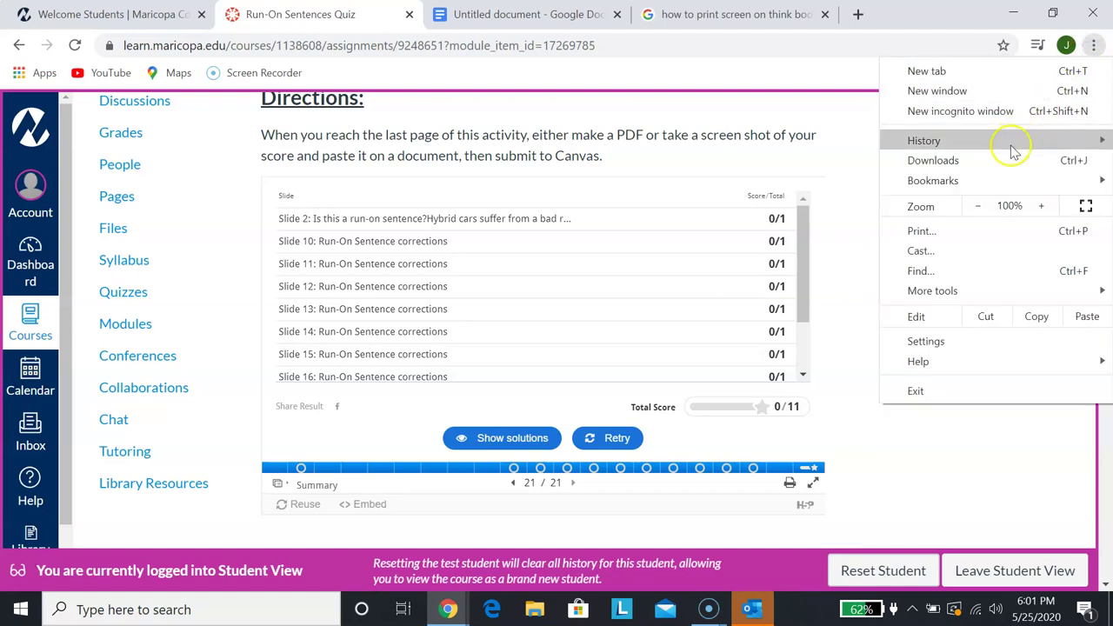
left_click(980, 233)
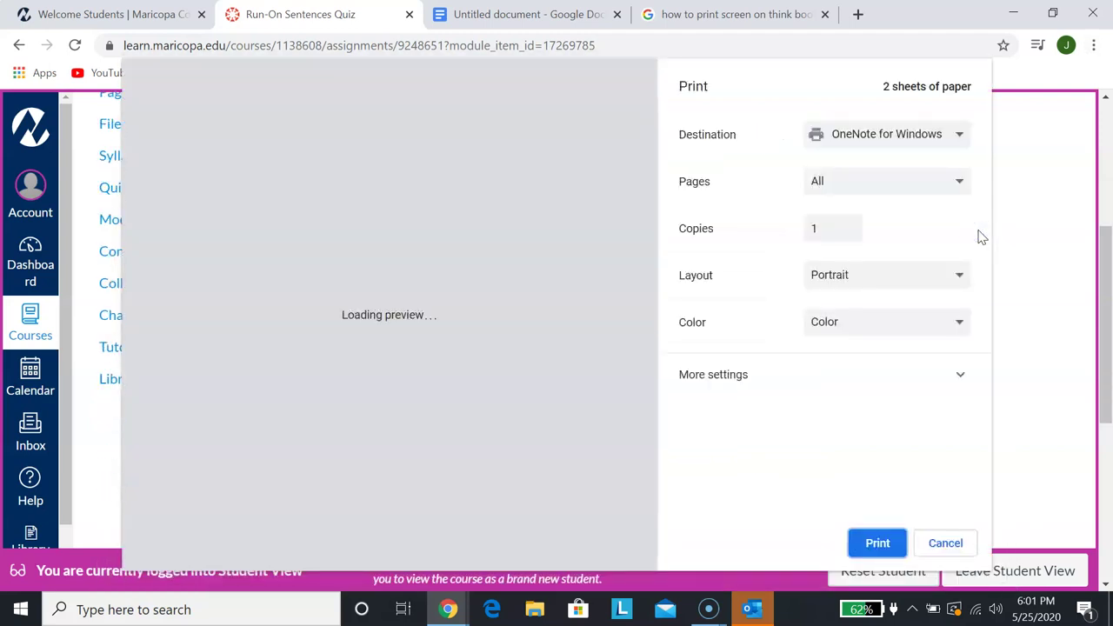
left_click(885, 135)
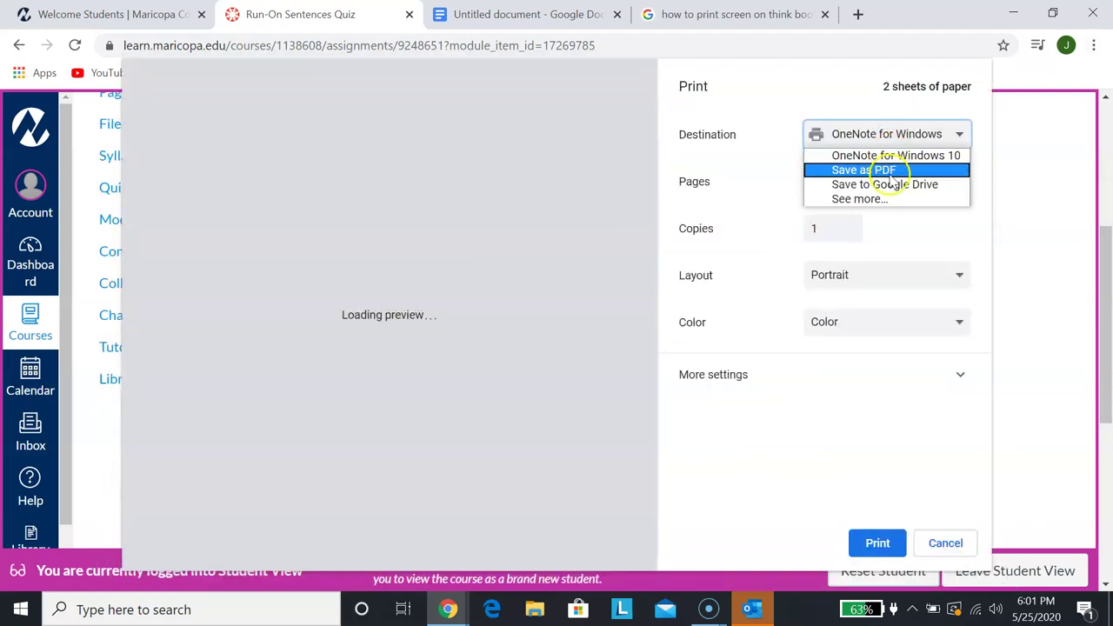
left_click(886, 170)
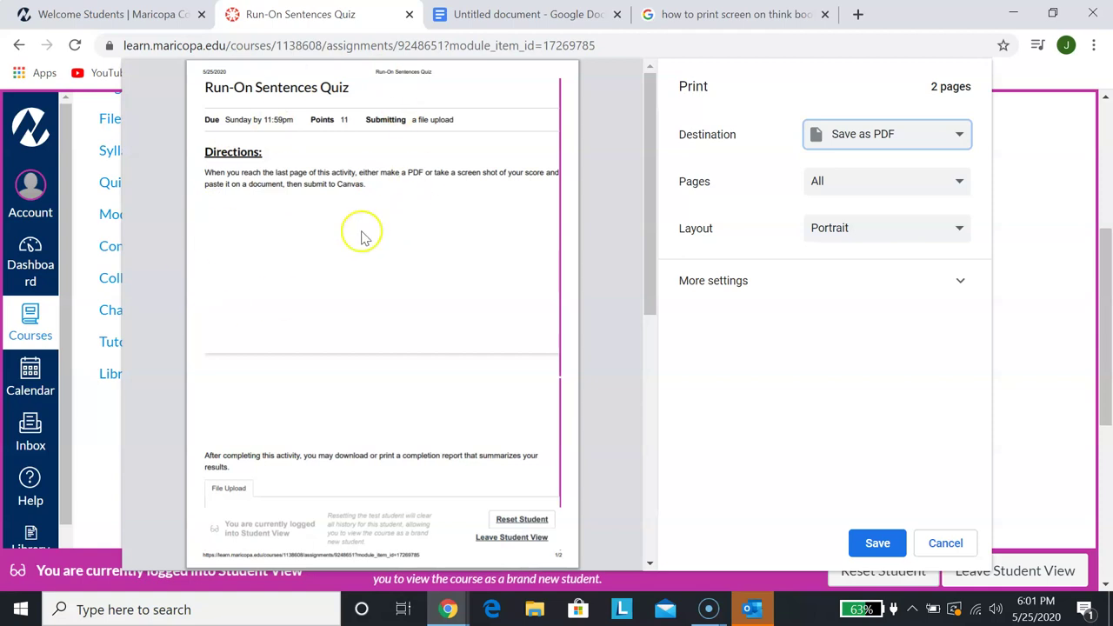
scroll(363, 363, "down", 8)
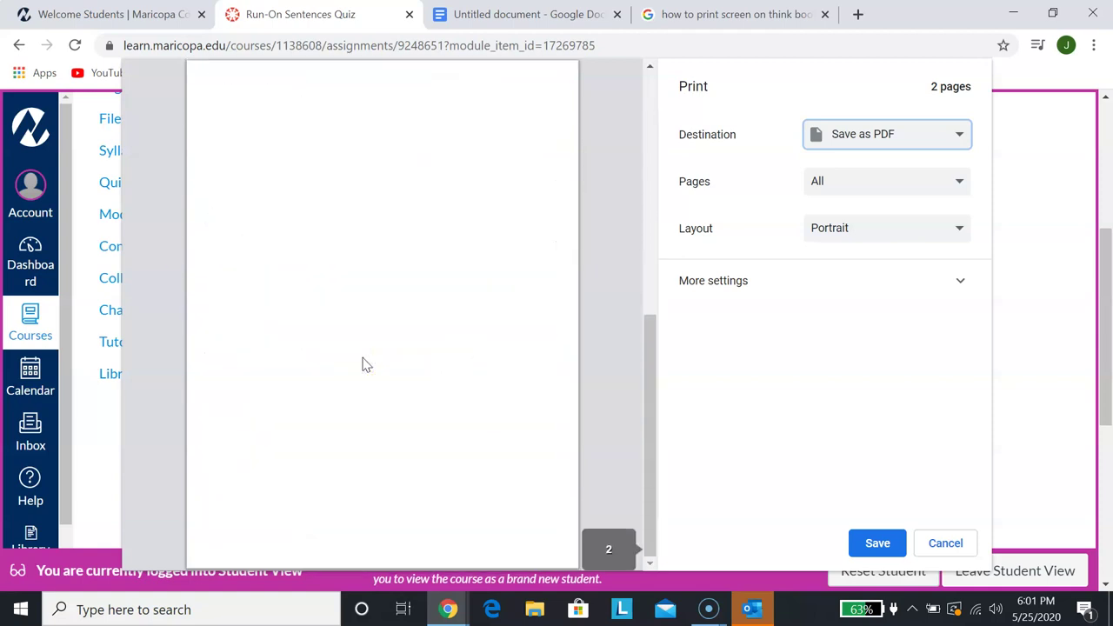
scroll(363, 364, "up", 10)
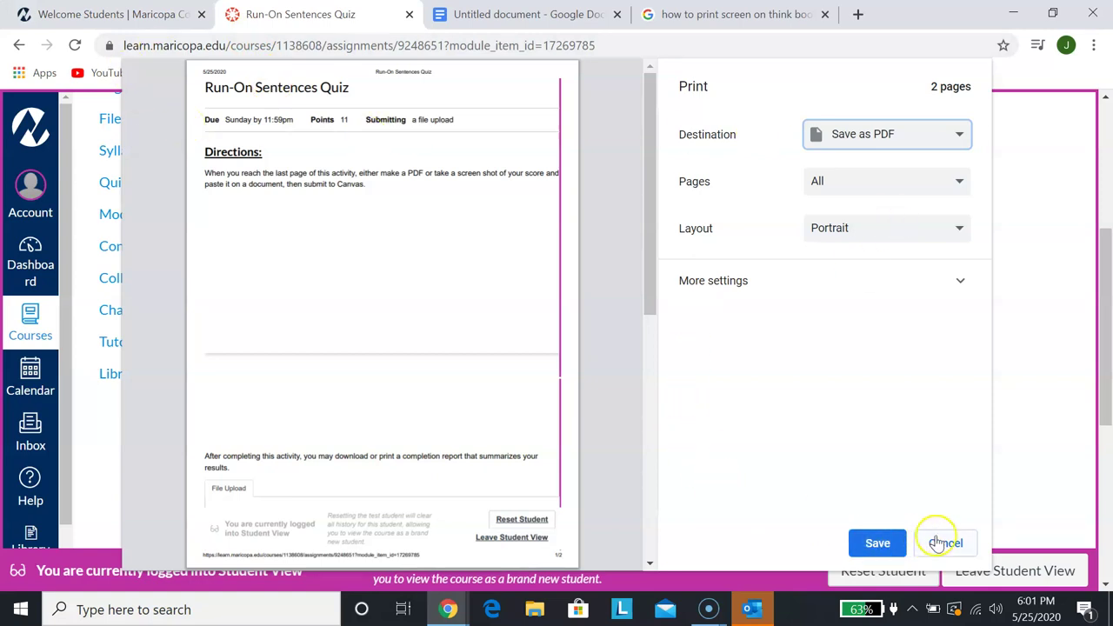
left_click(588, 252)
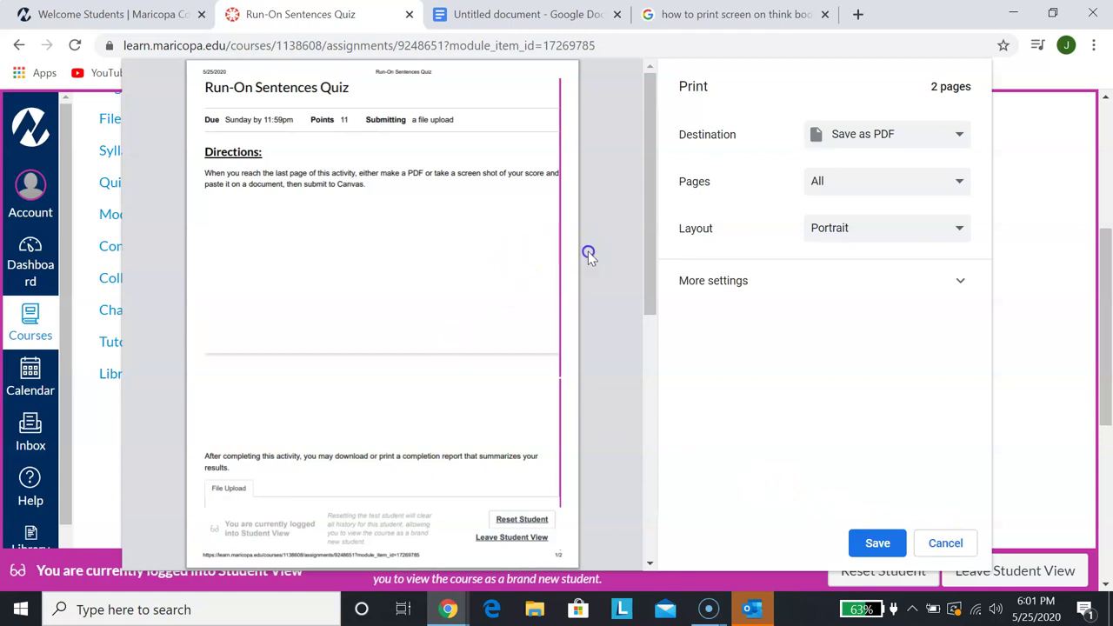
mouse_move(135, 410)
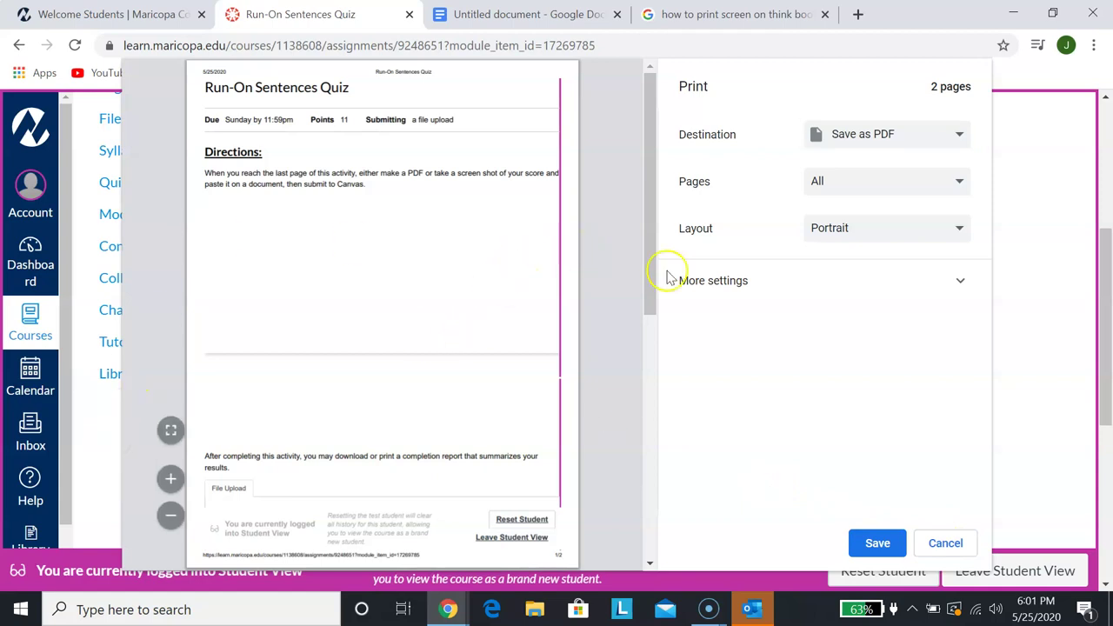
left_click(954, 541)
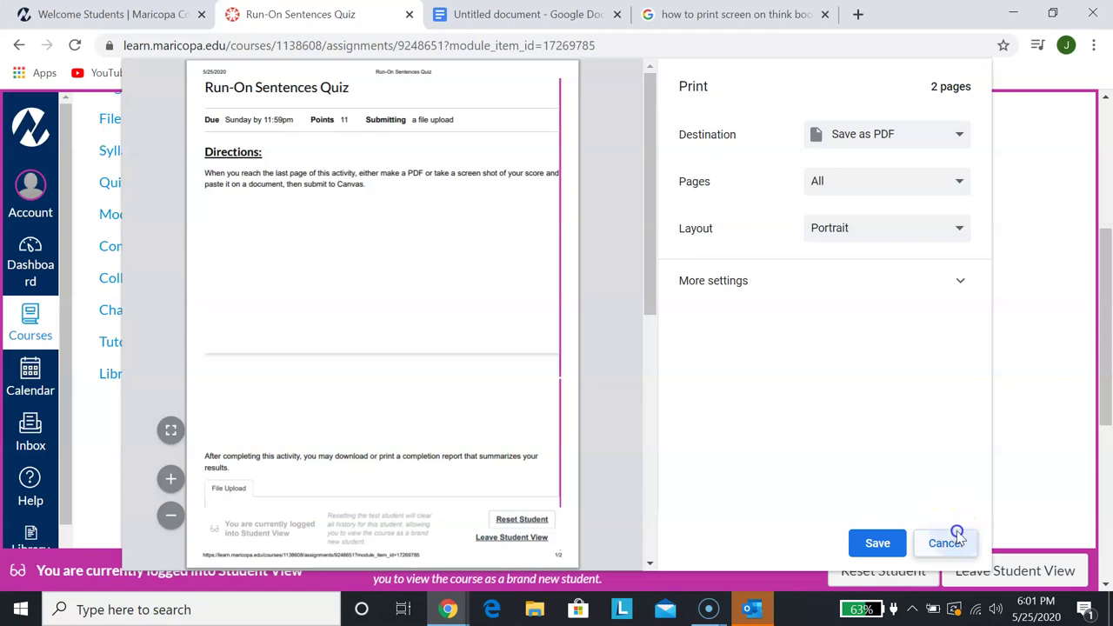
Step: Take a screenshot of the quiz score summary and paste it into the untitled Google Docs document
scroll(578, 461, "up", 2)
scroll(581, 464, "up", 1)
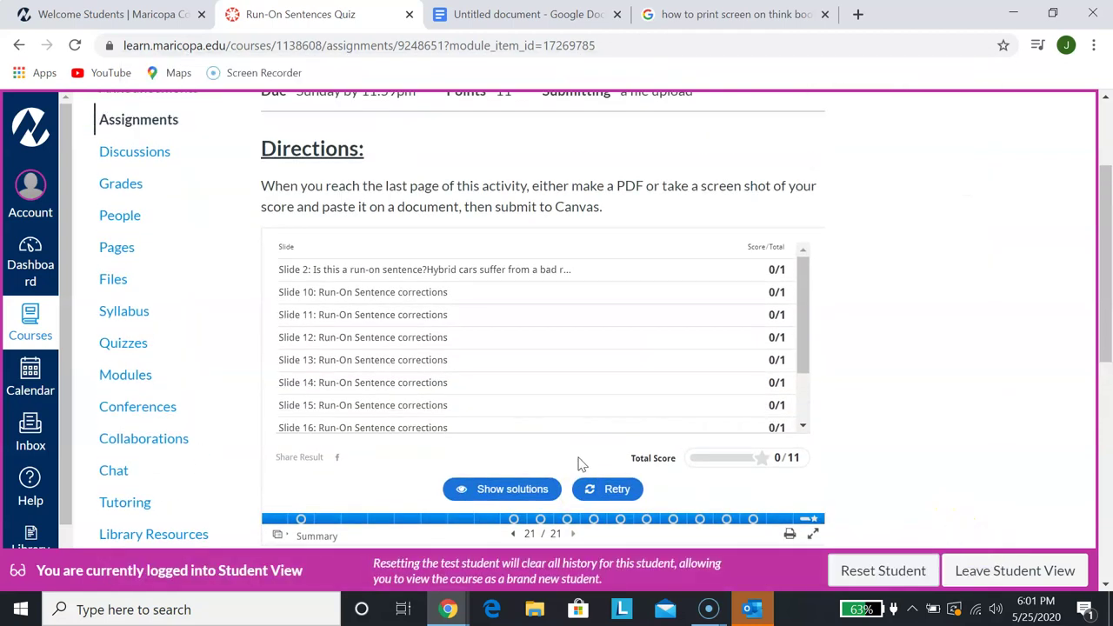
scroll(580, 463, "down", 1)
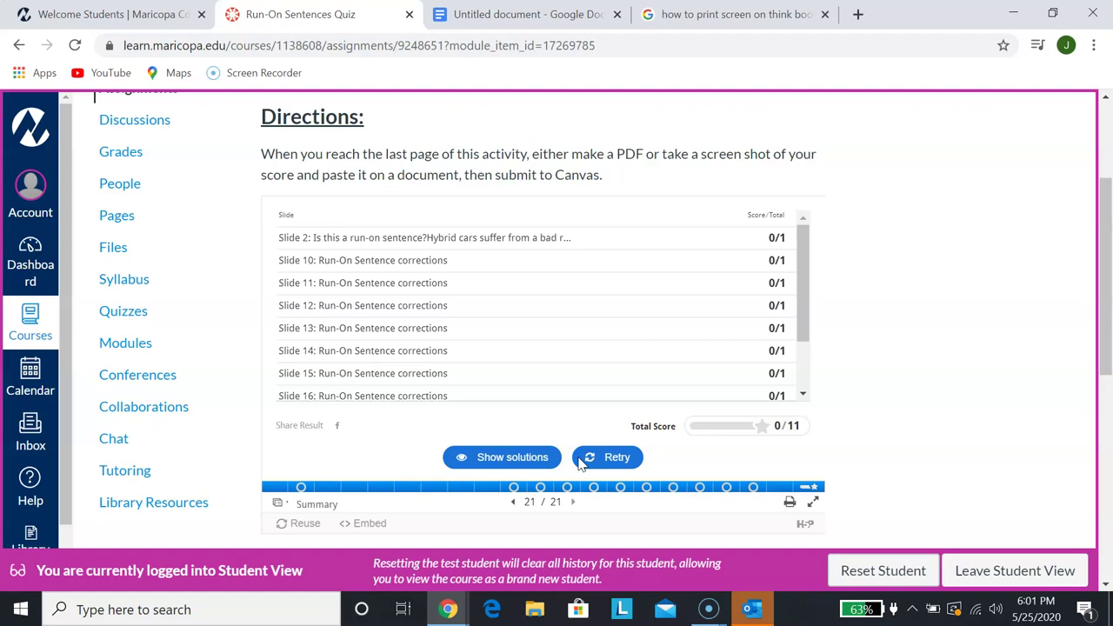
left_click(517, 25)
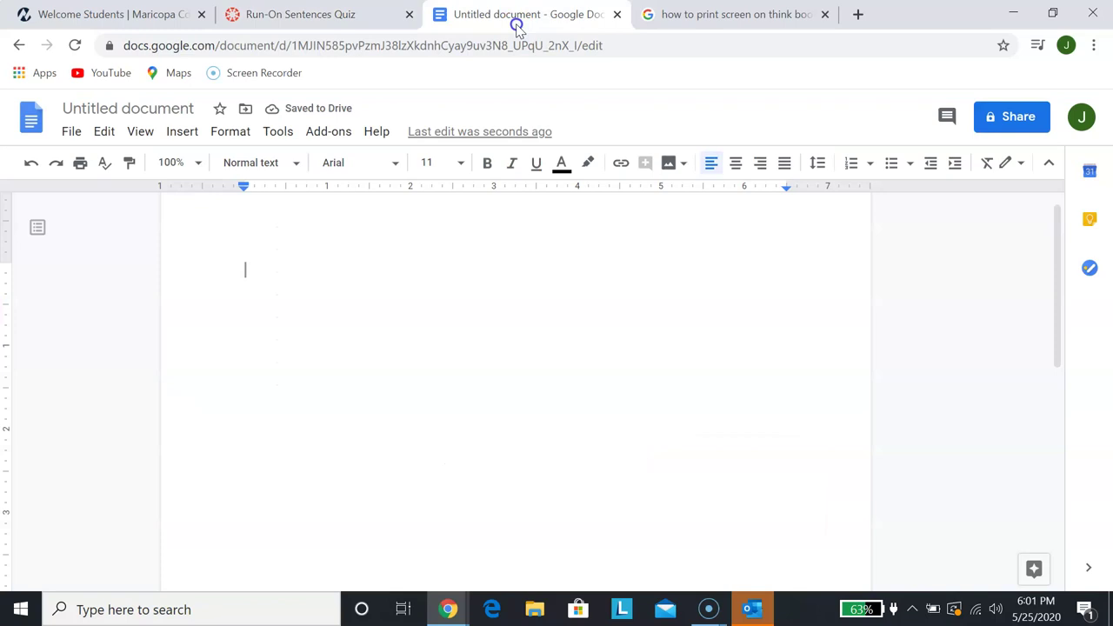
right_click(417, 271)
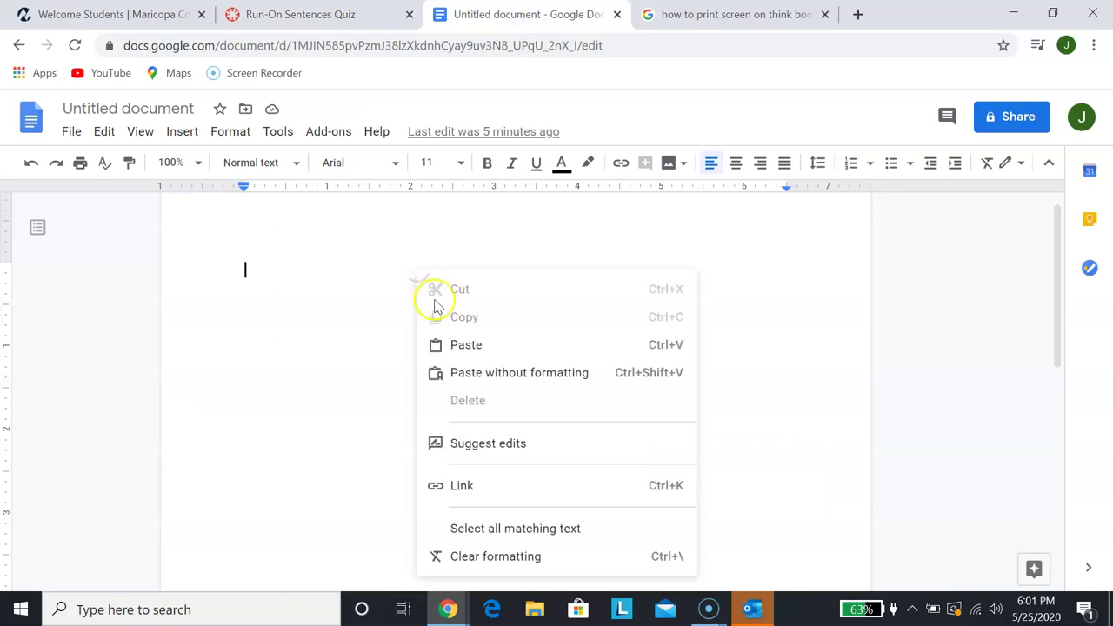
left_click(457, 344)
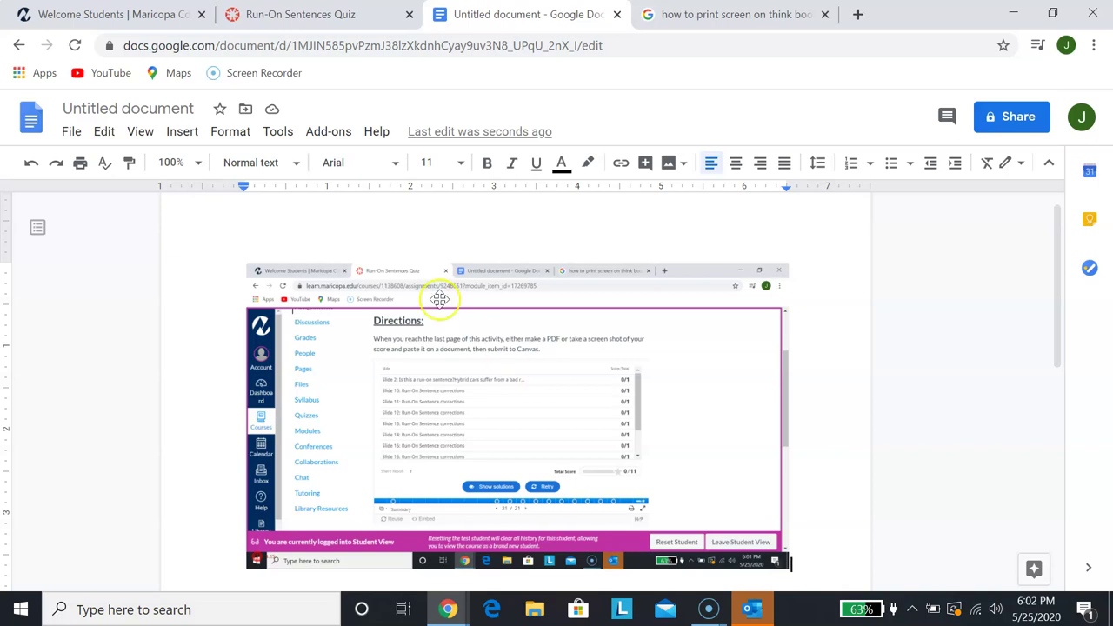
Step: Return to the Run-On Sentences Quiz in Canvas and view the remaining slides in the score summary
left_click(323, 26)
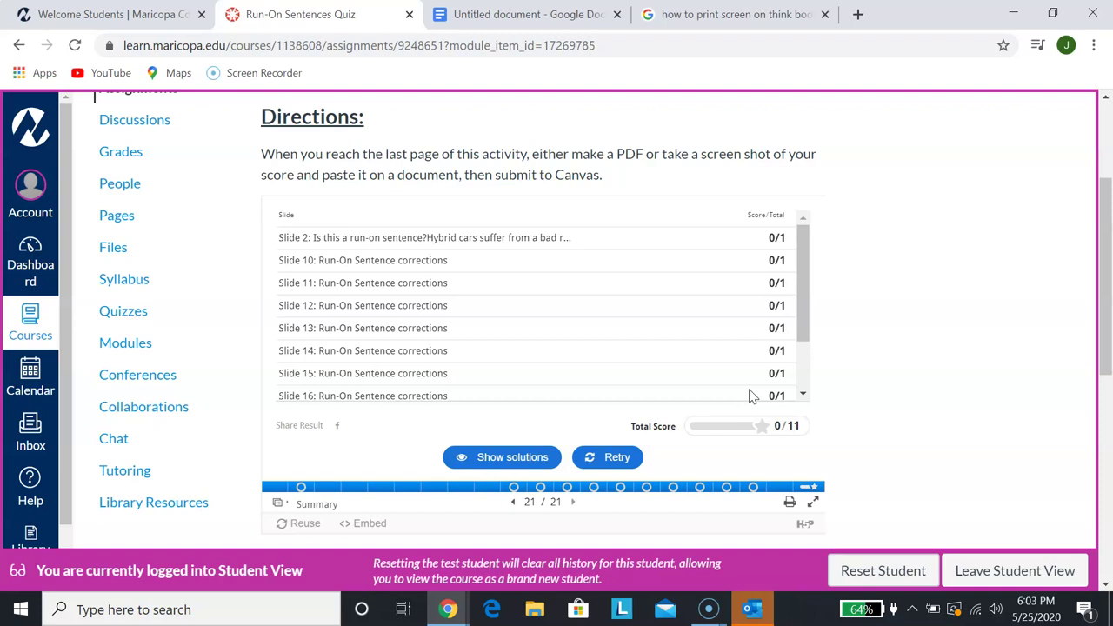
scroll(752, 396, "down", 2)
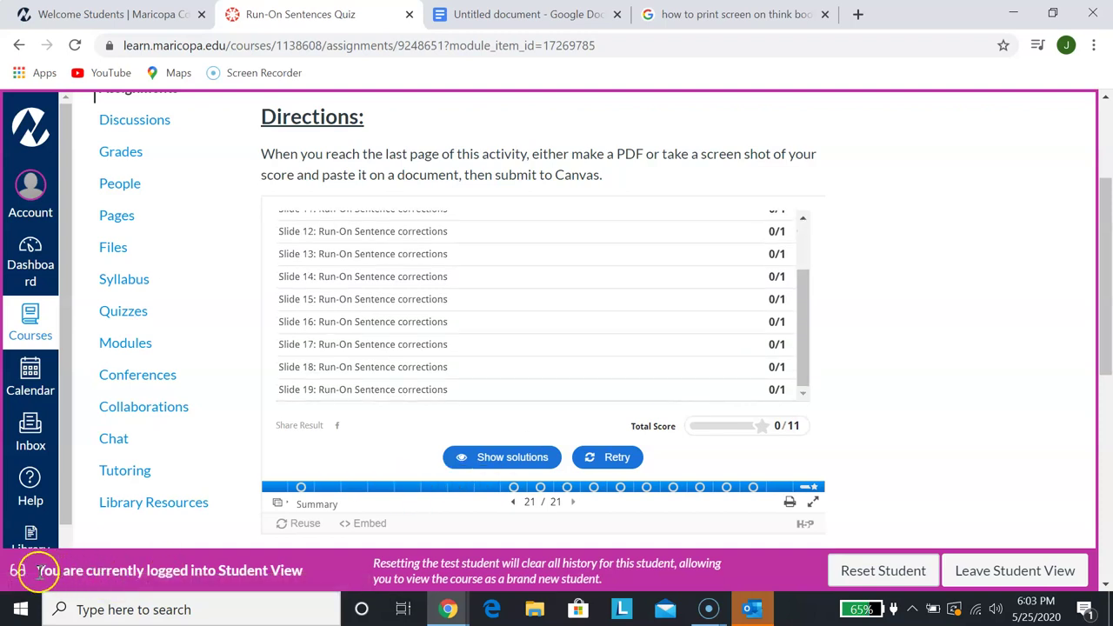